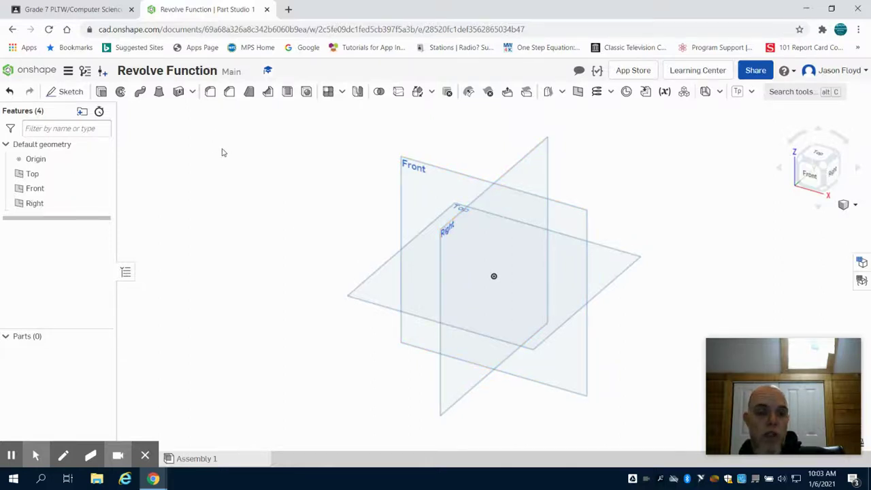
- Create Sketch 1 on the Front plane and view it straight on
{"action": "left_click", "coordinate": [69, 92]}
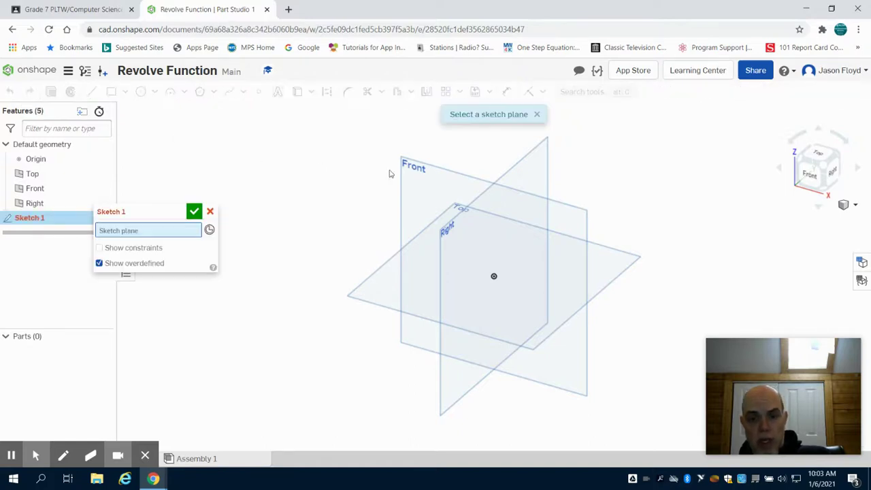
{"action": "left_click", "coordinate": [432, 191]}
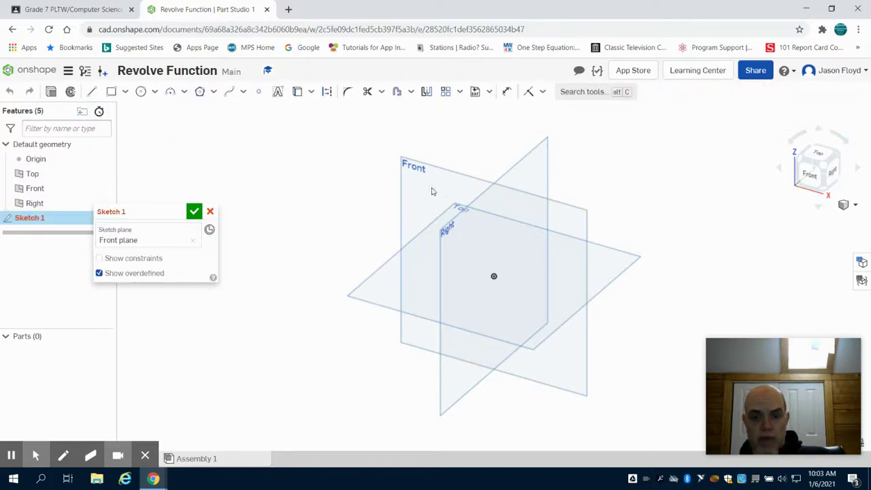
{"action": "left_click", "coordinate": [809, 180]}
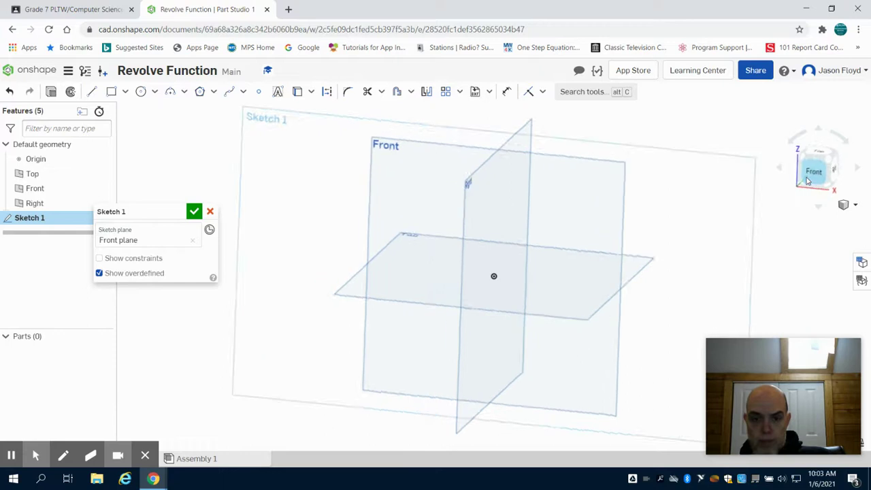
{"action": "left_click", "coordinate": [91, 91]}
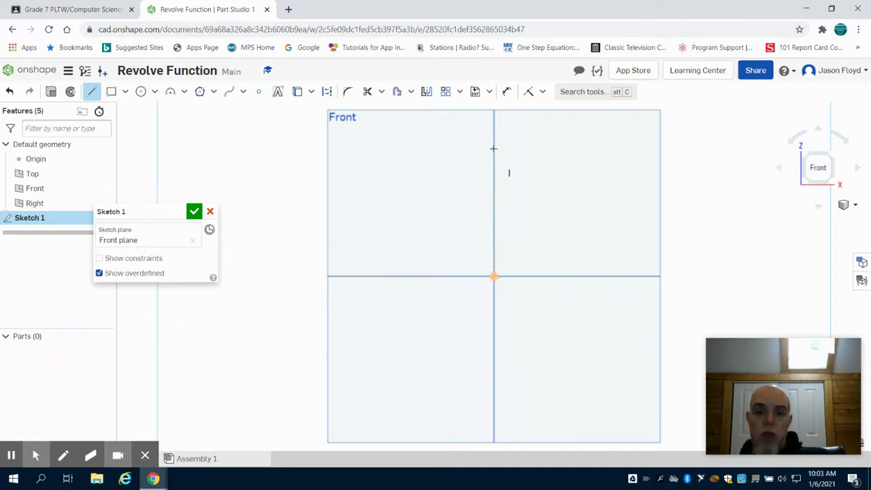
- Draw a closed stepped profile from the axis top to the origin, with a 0.711 bottom edge
{"action": "left_click", "coordinate": [495, 121]}
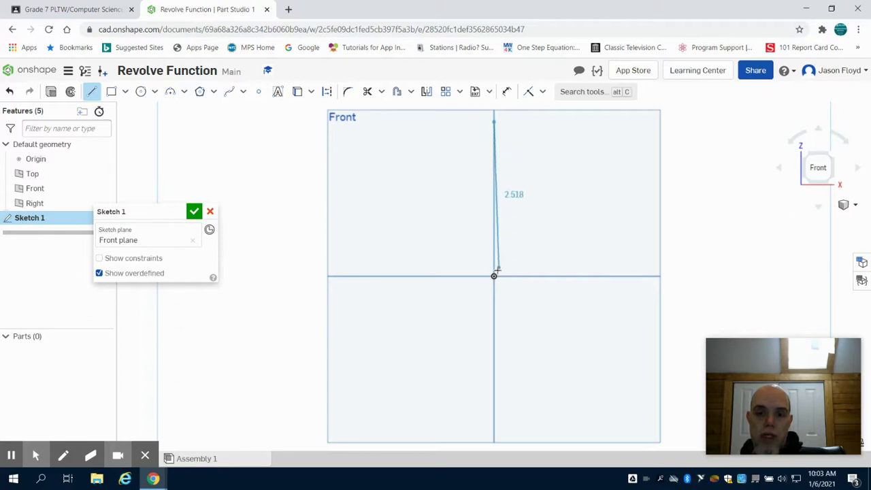
{"action": "left_click", "coordinate": [495, 276]}
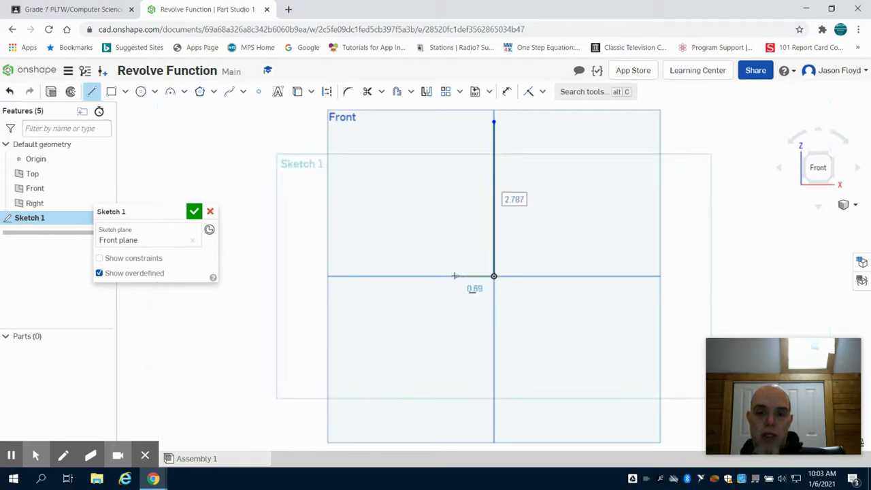
{"action": "left_click", "coordinate": [454, 276]}
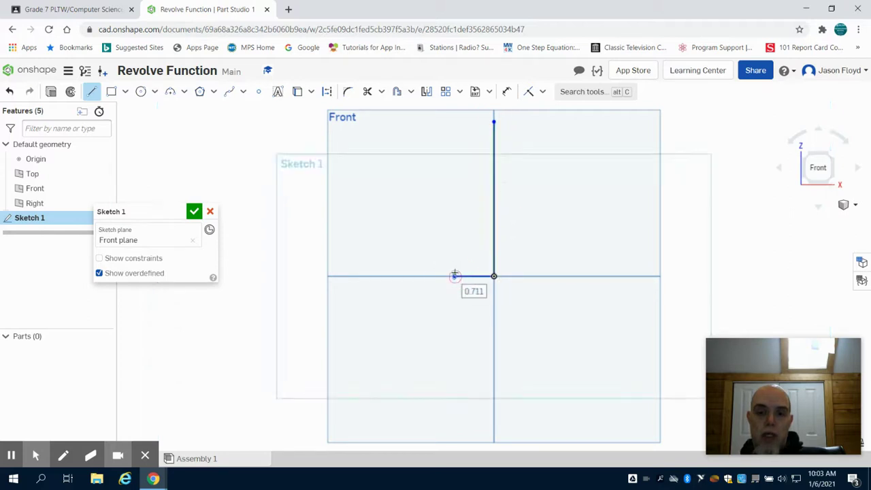
{"action": "left_click", "coordinate": [452, 165]}
{"action": "left_click", "coordinate": [465, 165]}
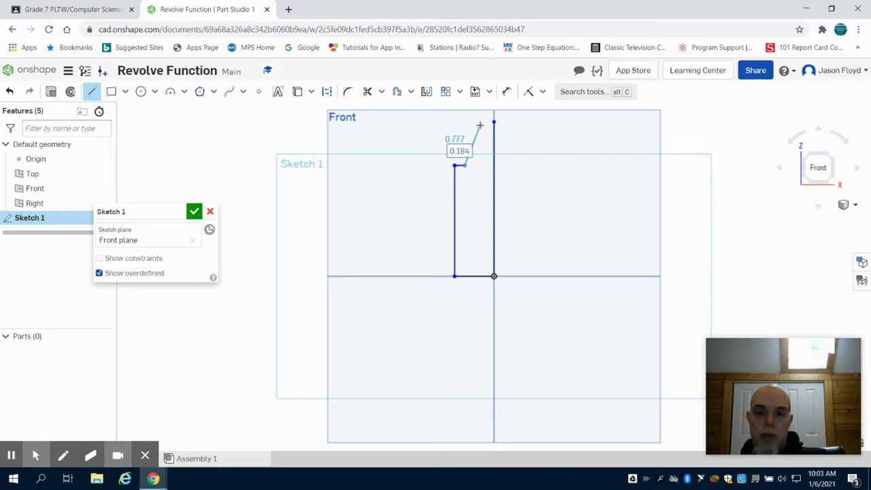
{"action": "left_click", "coordinate": [482, 124]}
{"action": "left_click", "coordinate": [495, 123]}
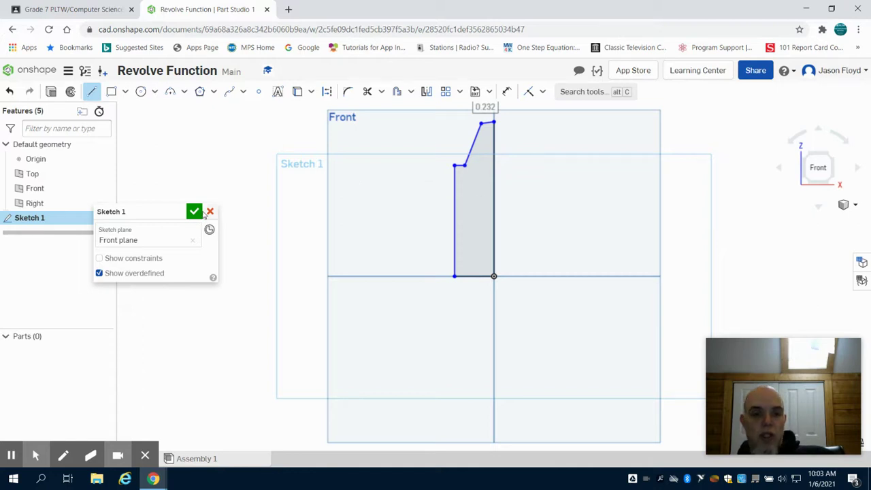
{"action": "left_click", "coordinate": [72, 93]}
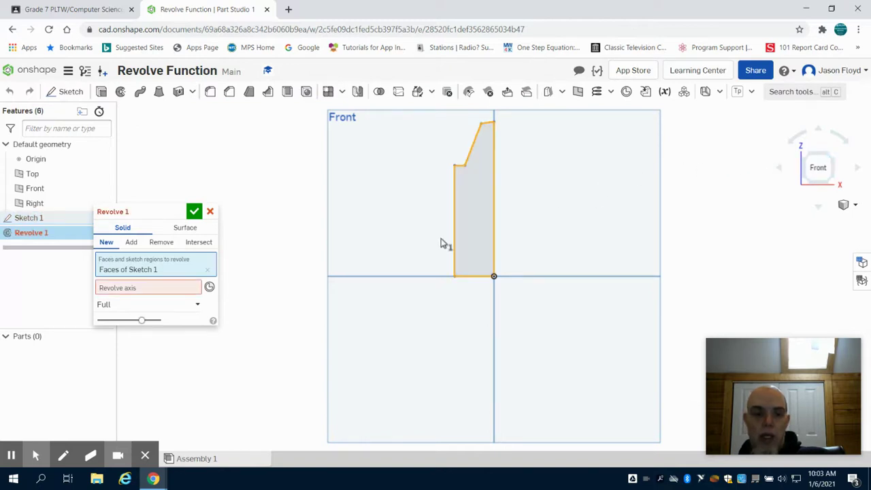
- Set the profile's vertical axis edge as the revolve axis, previewing Part 1 as a cone-topped cylinder
{"action": "left_click", "coordinate": [161, 288]}
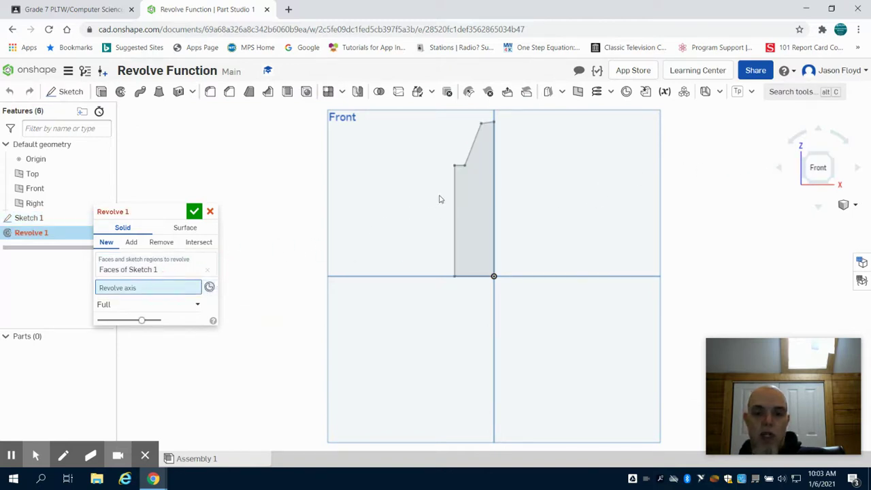
{"action": "left_click", "coordinate": [492, 192]}
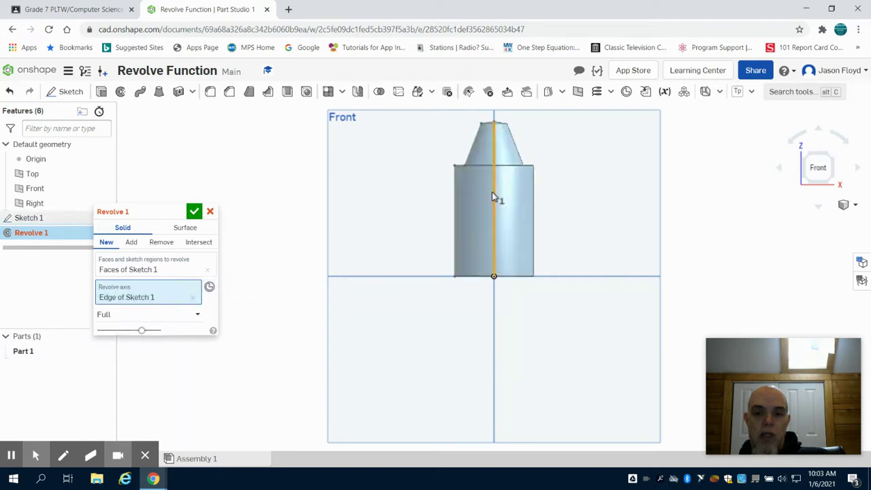
{"action": "left_click", "coordinate": [829, 155]}
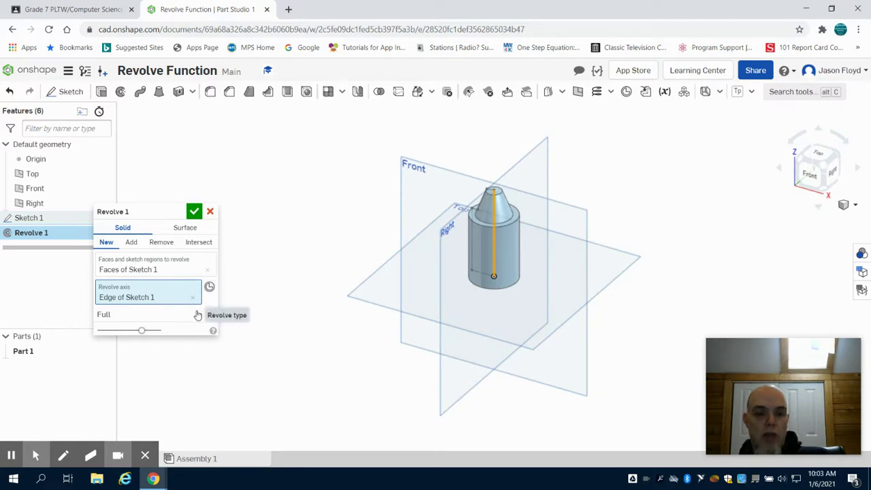
{"action": "left_click", "coordinate": [196, 314]}
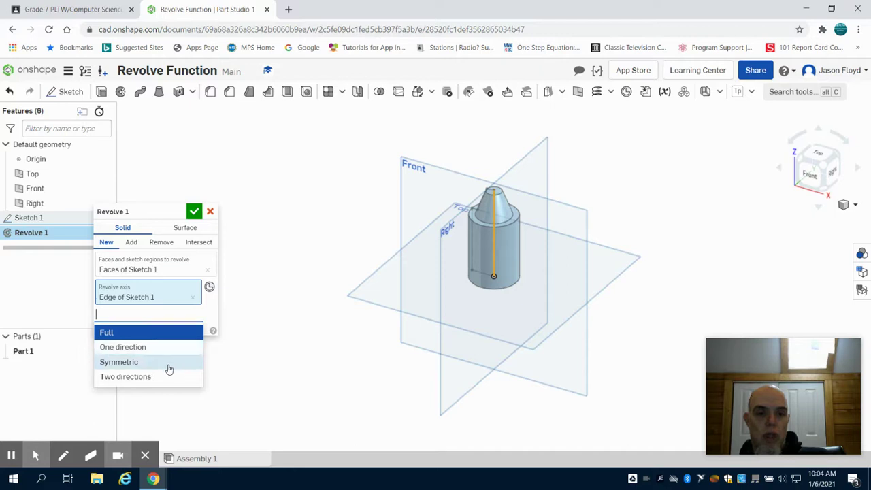
- Preview a 90° one-direction revolve, then set Revolve 1 back to Full
{"action": "left_click", "coordinate": [170, 348]}
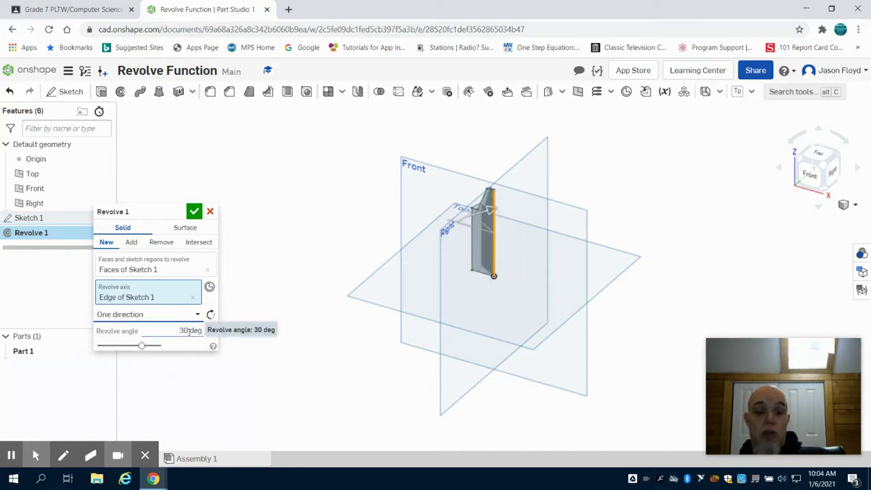
{"action": "left_click", "coordinate": [189, 331]}
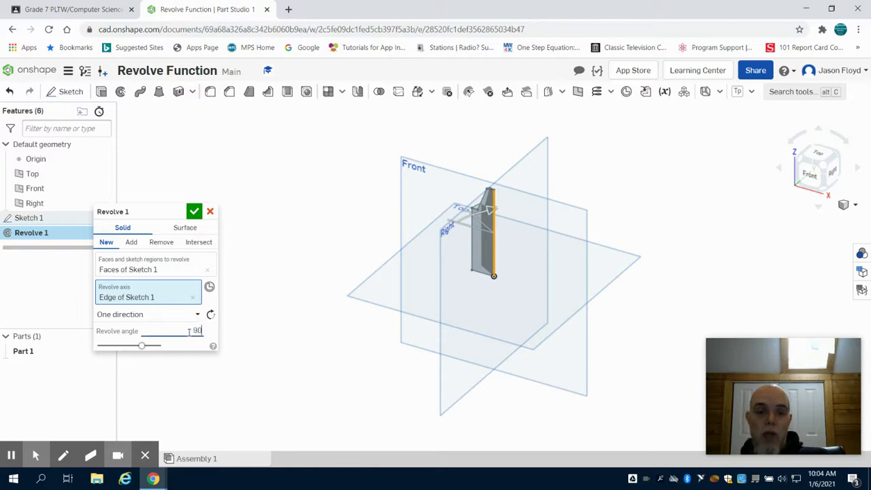
{"action": "type", "text": "90"}
{"action": "key", "text": "Return"}
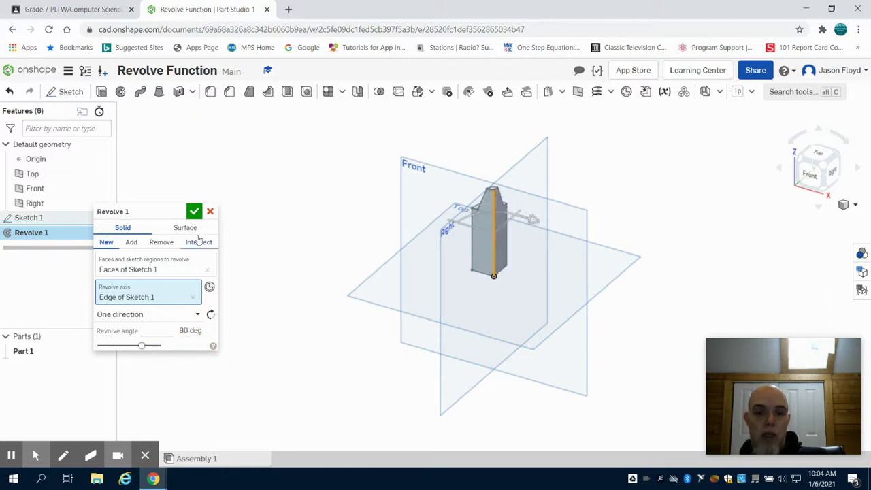
{"action": "right_click_drag", "start_coordinate": [682, 186], "coordinate": [707, 210]}
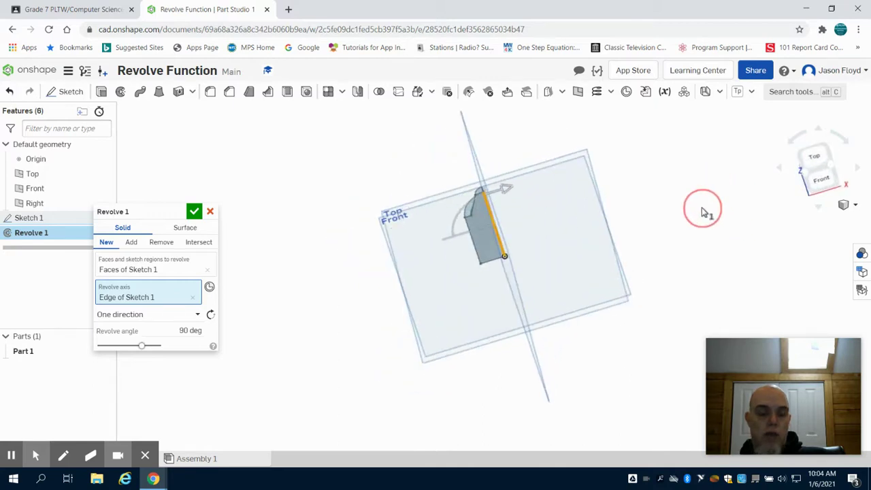
{"action": "left_click", "coordinate": [198, 316]}
{"action": "left_click", "coordinate": [172, 333]}
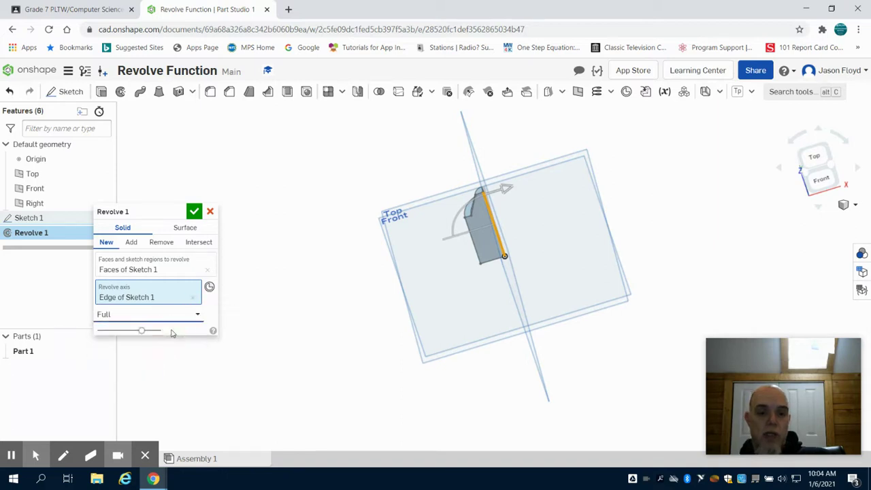
- Confirm Revolve 1, hide Part 1, and start Sketch 2
{"action": "left_click", "coordinate": [194, 212]}
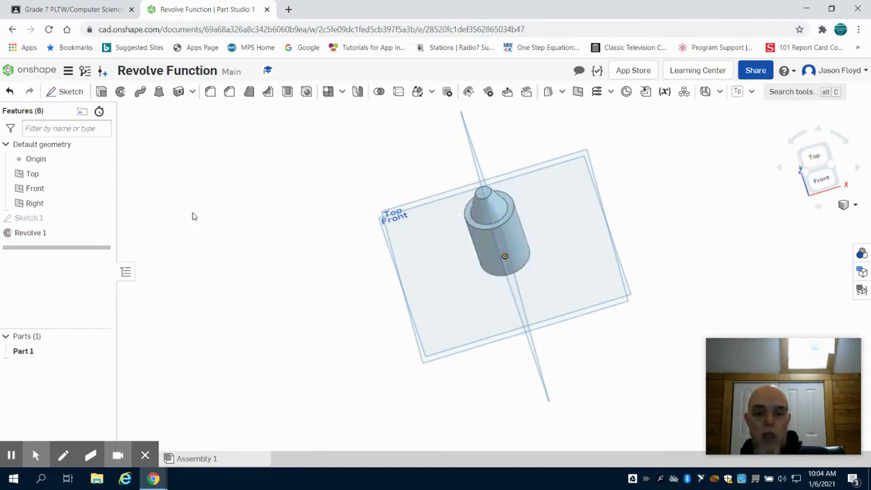
{"action": "left_click", "coordinate": [831, 166]}
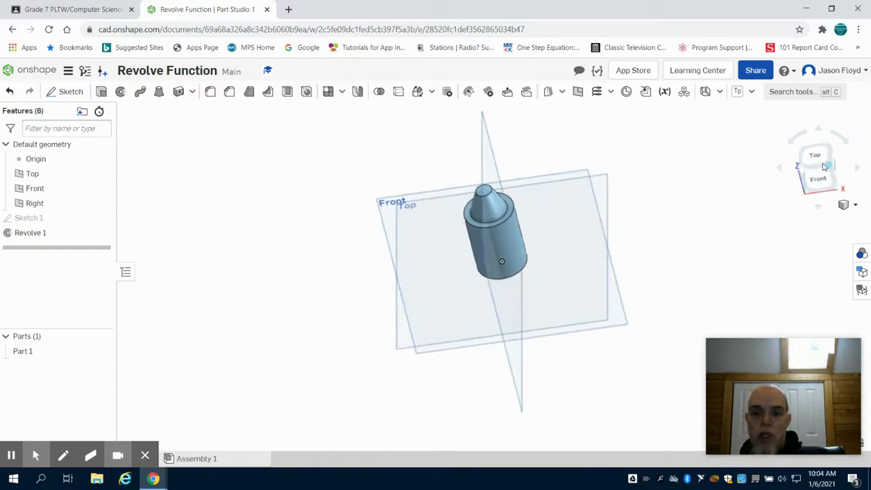
{"action": "left_click", "coordinate": [102, 351]}
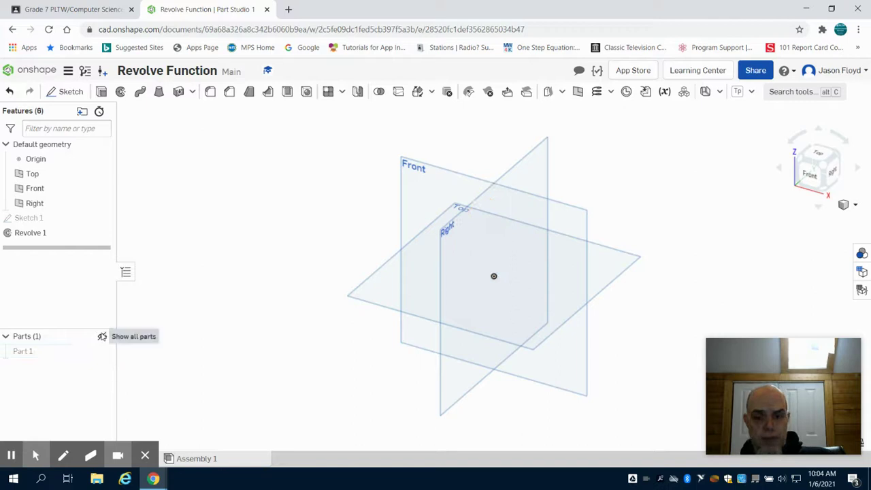
{"action": "left_click", "coordinate": [57, 93]}
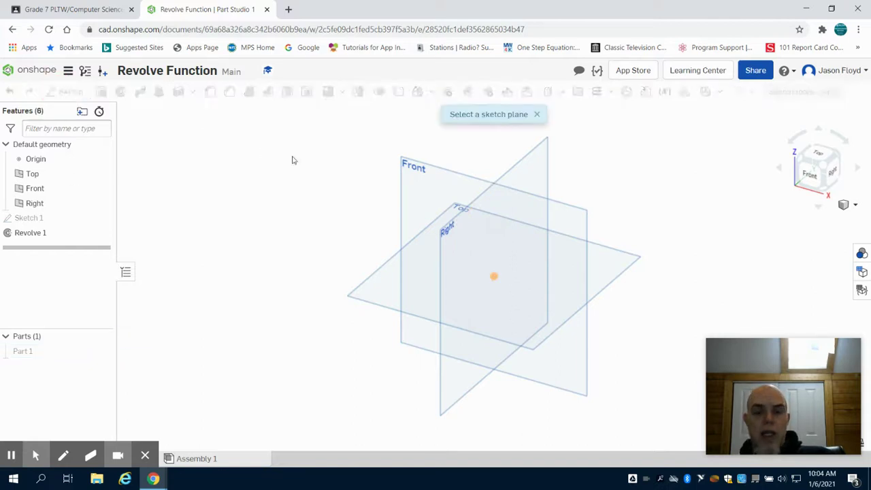
- Place Sketch 2 on the Front plane and view it straight on
{"action": "left_click", "coordinate": [440, 206]}
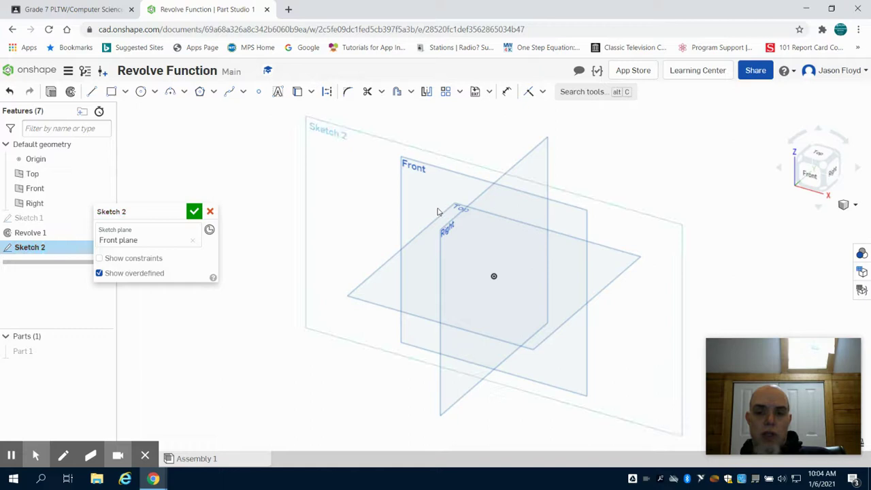
{"action": "left_click", "coordinate": [808, 172]}
{"action": "left_click", "coordinate": [92, 93]}
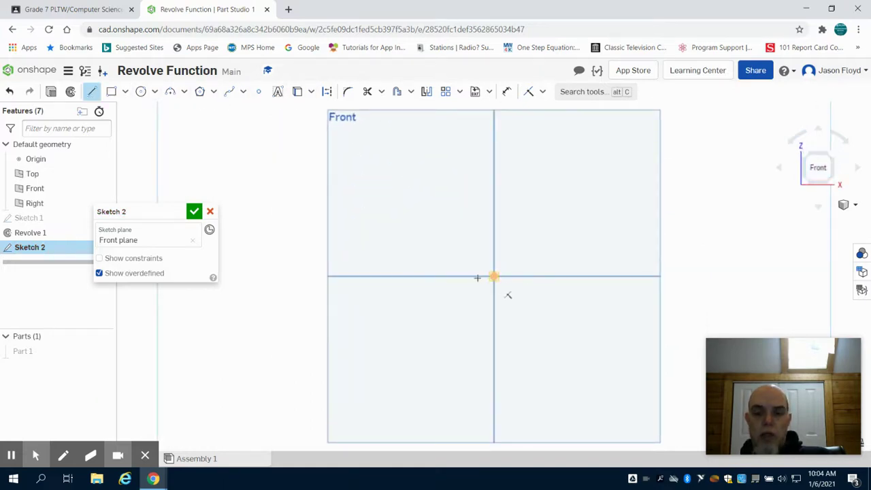
- Draw a closed trapezoid with a 3.252 bottom on the horizontal axis and a 6.044 top
{"action": "left_click", "coordinate": [427, 277]}
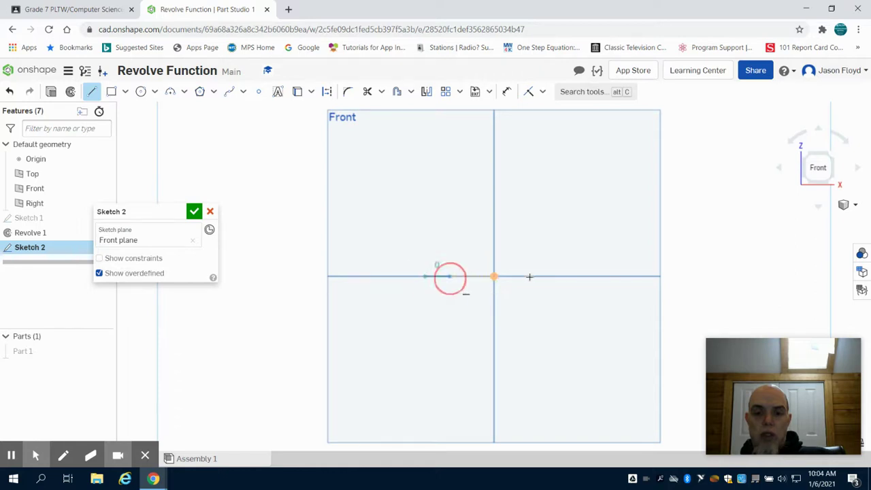
{"action": "left_click", "coordinate": [605, 276]}
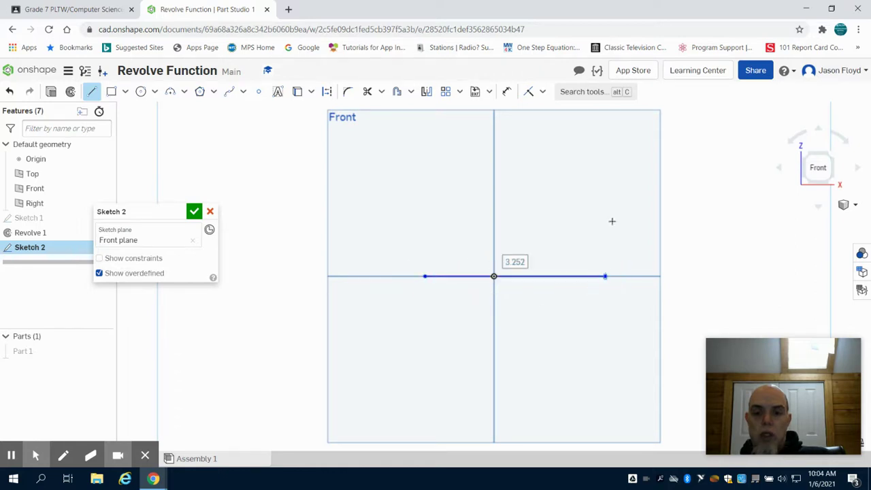
{"action": "left_click", "coordinate": [693, 118]}
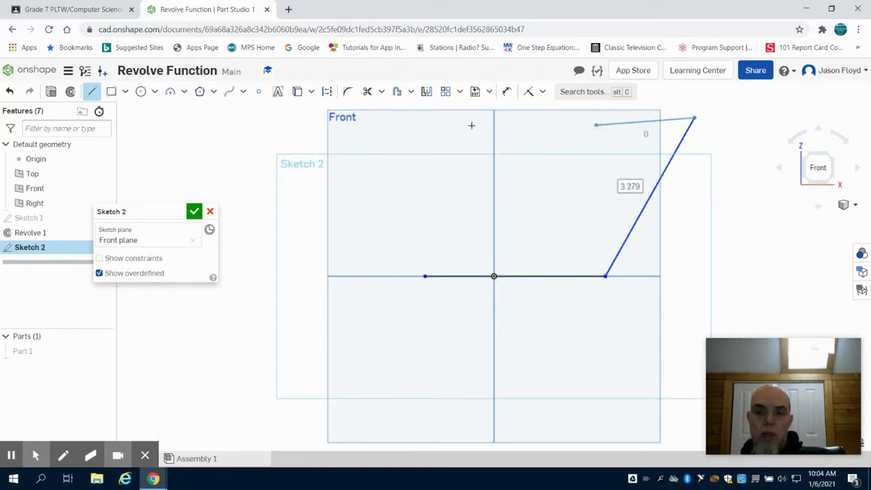
{"action": "left_click", "coordinate": [359, 117]}
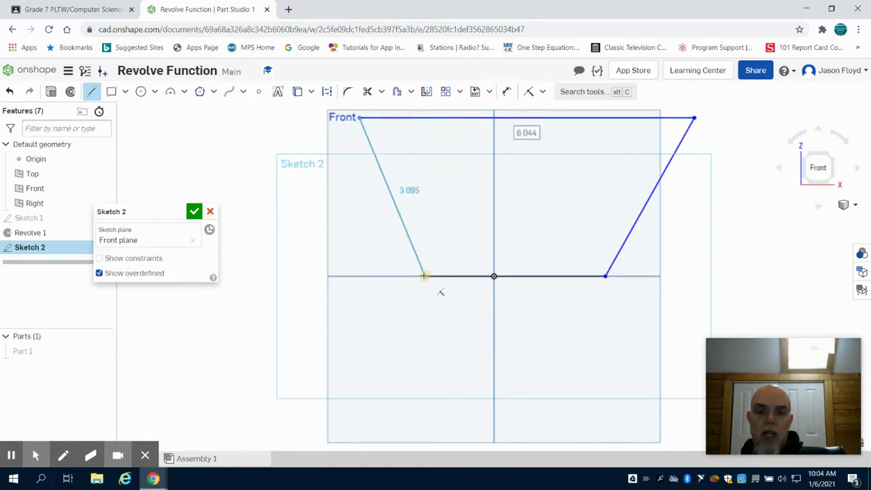
{"action": "left_click", "coordinate": [425, 276]}
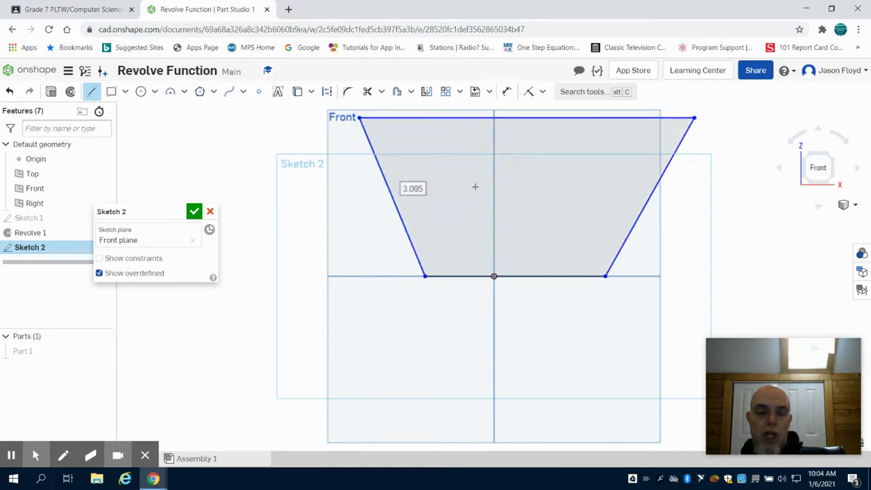
- Draw a separate 3.09 vertical axis line to the left of the trapezoid
{"action": "scroll", "coordinate": [454, 209], "scroll_direction": "down", "scroll_amount": 3}
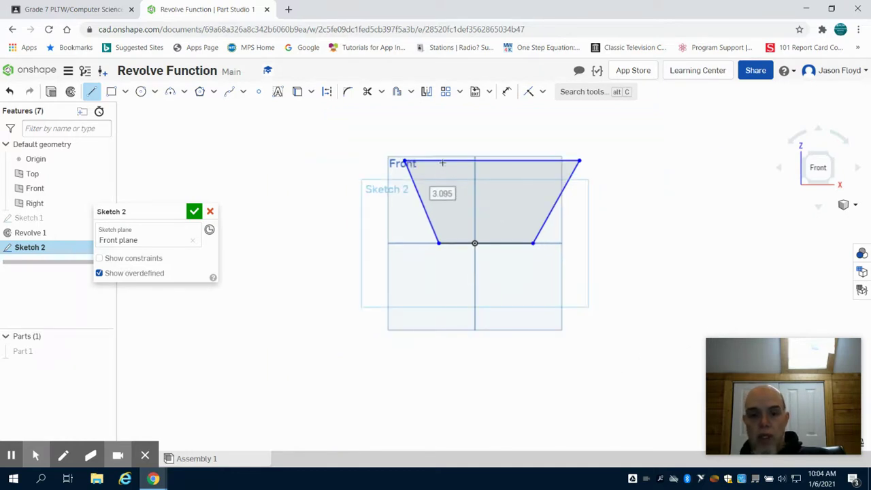
{"action": "scroll", "coordinate": [439, 155], "scroll_direction": "down", "scroll_amount": 1}
{"action": "scroll", "coordinate": [356, 146], "scroll_direction": "up", "scroll_amount": 1}
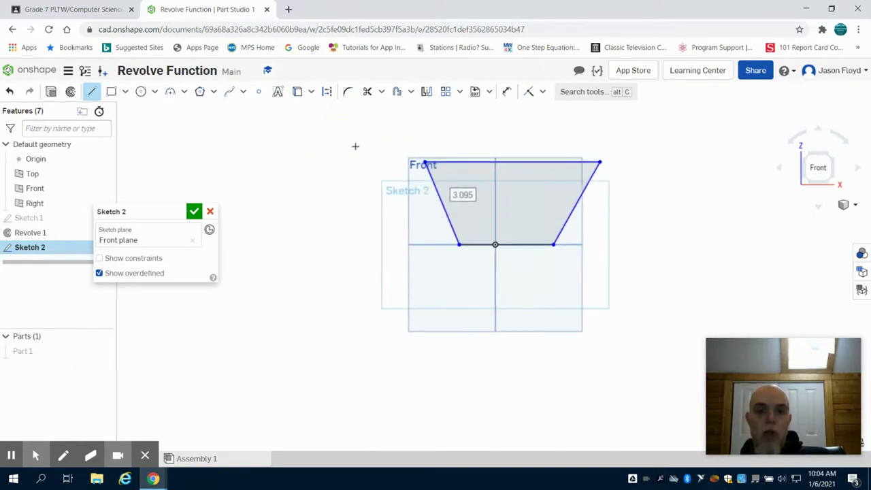
{"action": "left_click", "coordinate": [320, 155]}
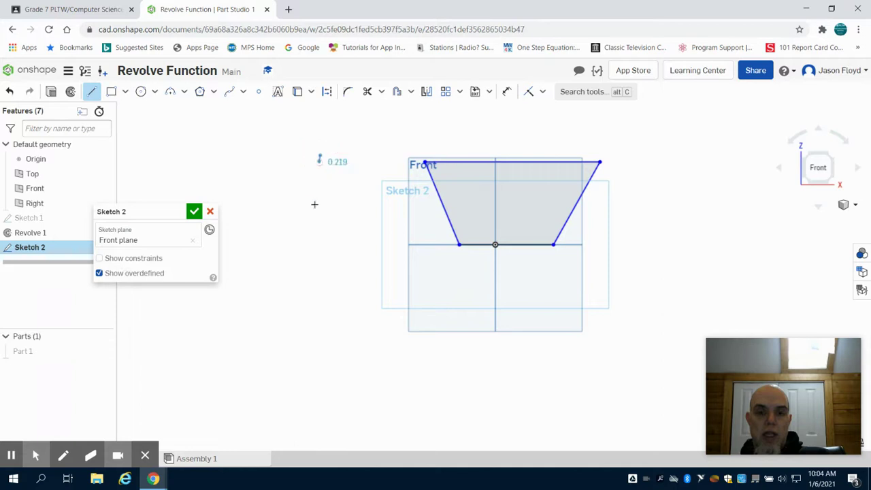
{"action": "left_click", "coordinate": [320, 244]}
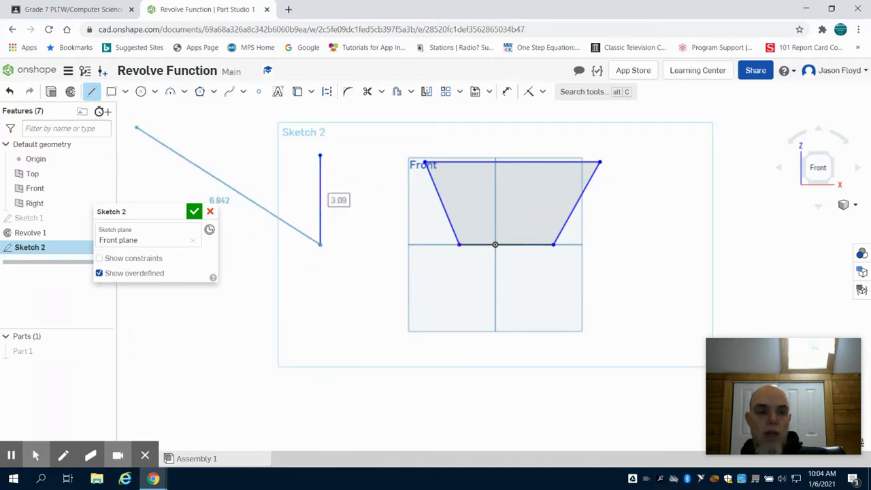
{"action": "left_click", "coordinate": [71, 92]}
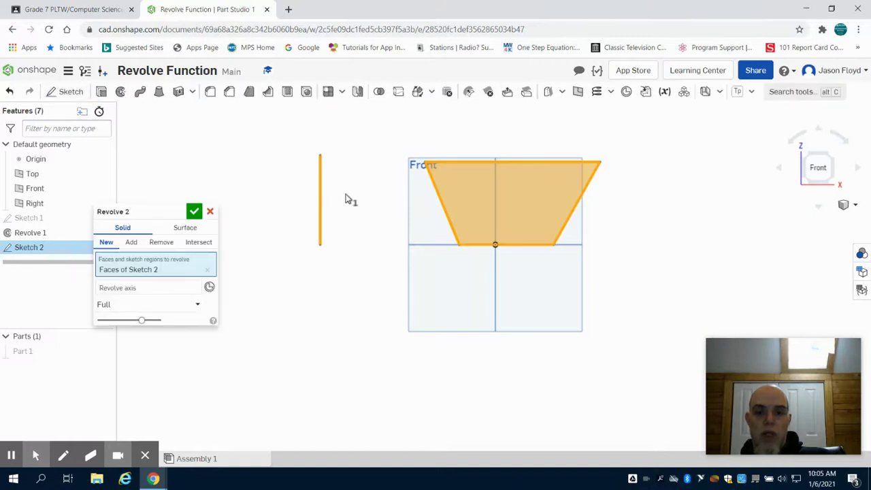
- Revolve the trapezoid fully around the separate vertical line into the tapered ring Part 2
{"action": "left_click", "coordinate": [174, 289]}
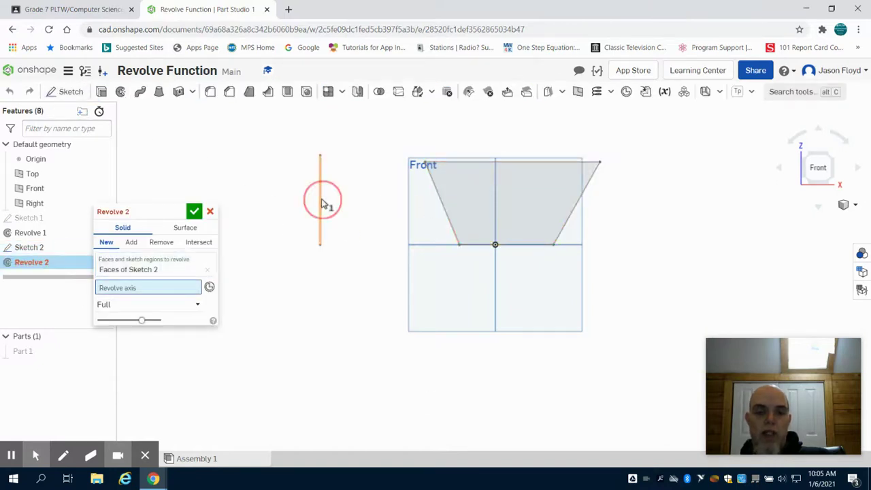
{"action": "left_click", "coordinate": [321, 199]}
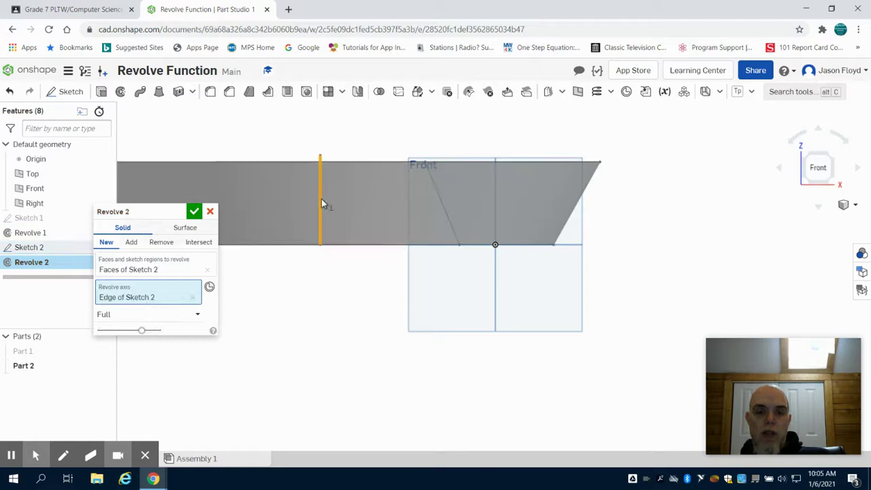
{"action": "left_click", "coordinate": [193, 213]}
{"action": "left_click", "coordinate": [835, 157]}
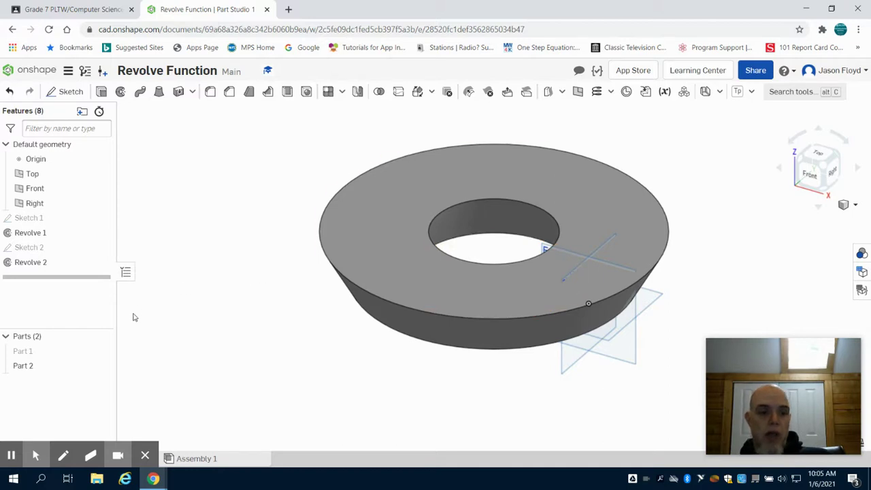
- Hide Part 2 and create Sketch 3 on the Front plane, viewed straight on
{"action": "left_click", "coordinate": [102, 367]}
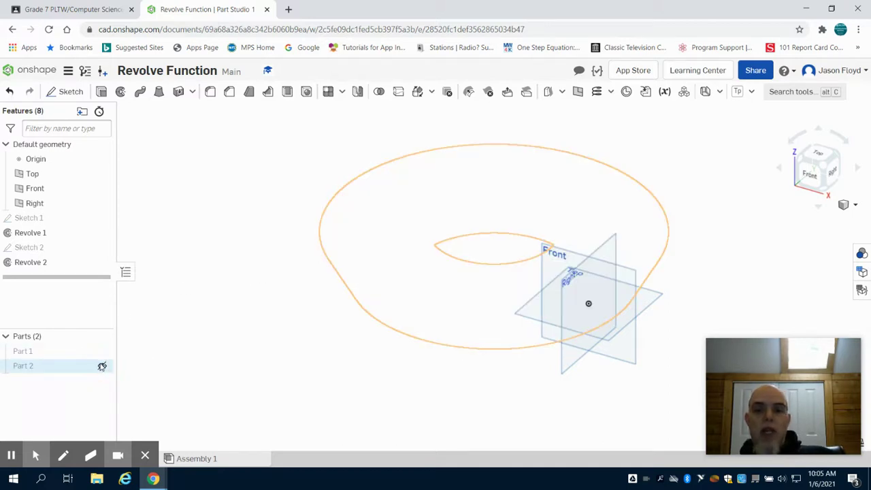
{"action": "left_click", "coordinate": [807, 175]}
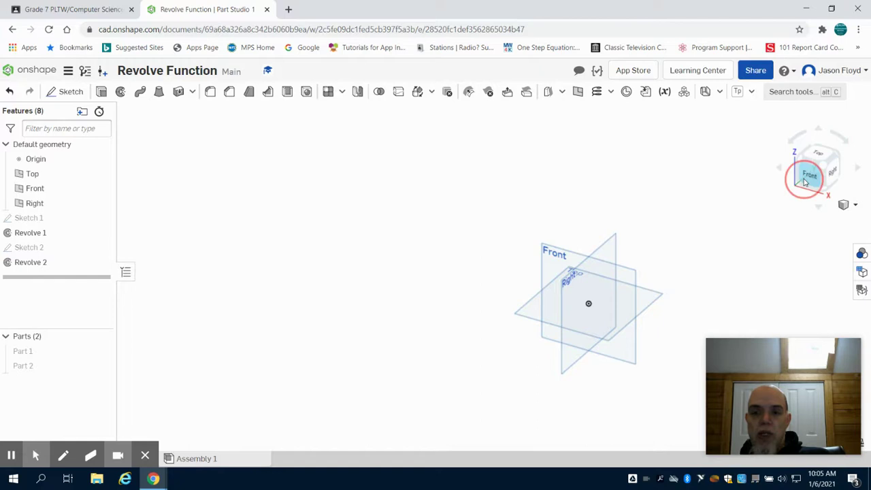
{"action": "left_click", "coordinate": [74, 93]}
{"action": "left_click", "coordinate": [448, 202]}
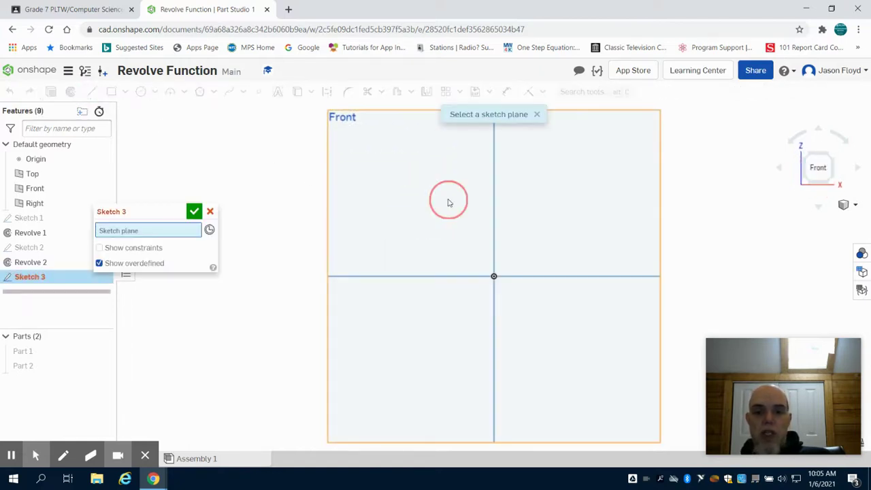
{"action": "left_click", "coordinate": [93, 92]}
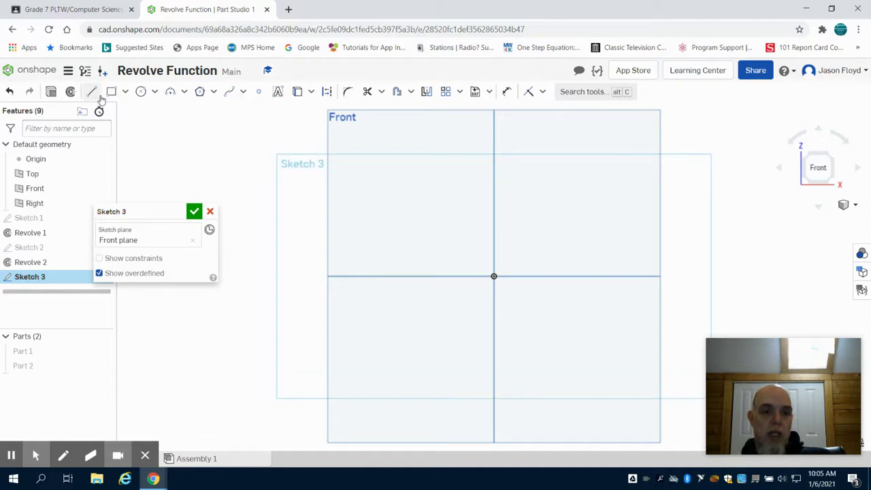
- Begin the I-profile with a 4.408 base on the horizontal axis and right-side steps, including a 0.619 rise
{"action": "left_click", "coordinate": [391, 276]}
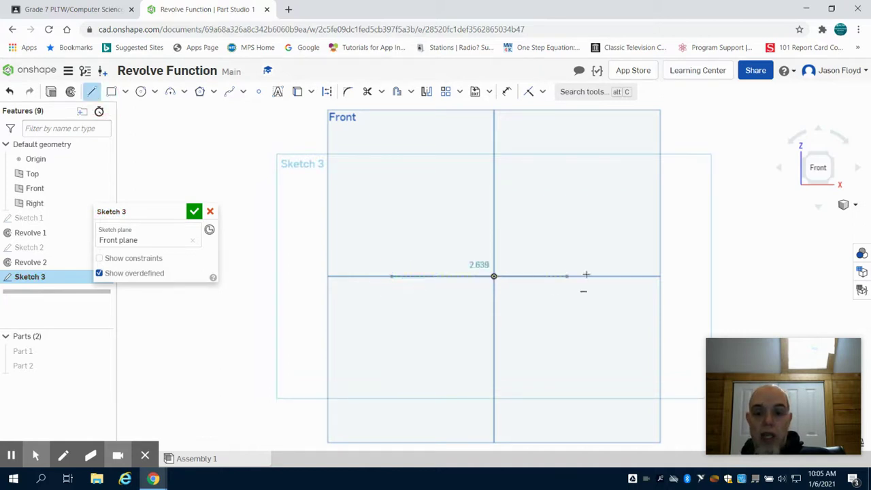
{"action": "left_click", "coordinate": [636, 276]}
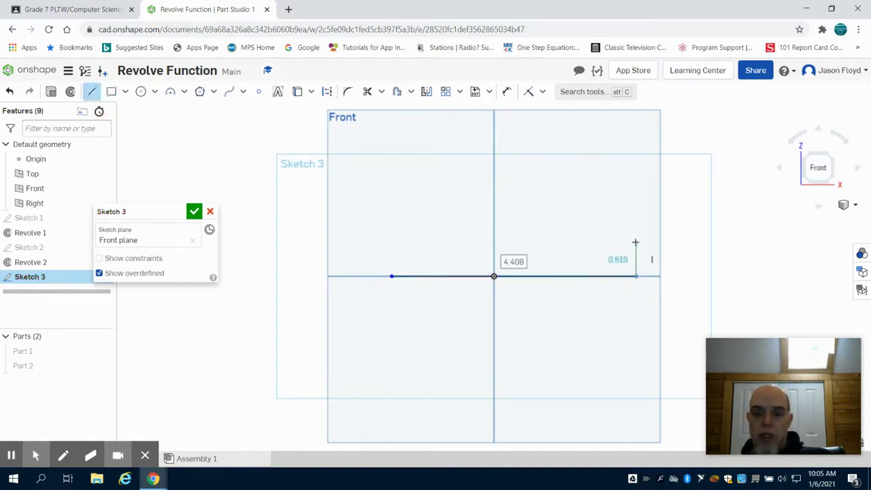
{"action": "left_click", "coordinate": [636, 242]}
{"action": "left_click", "coordinate": [522, 242]}
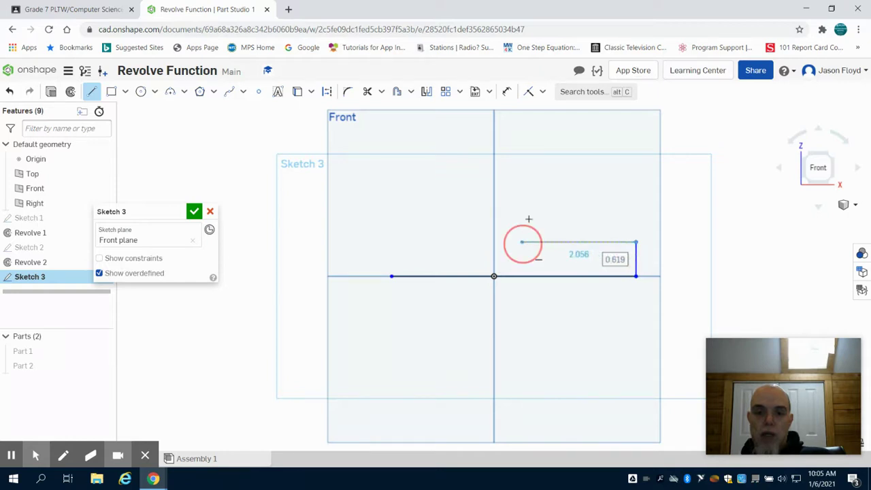
{"action": "left_click", "coordinate": [523, 180]}
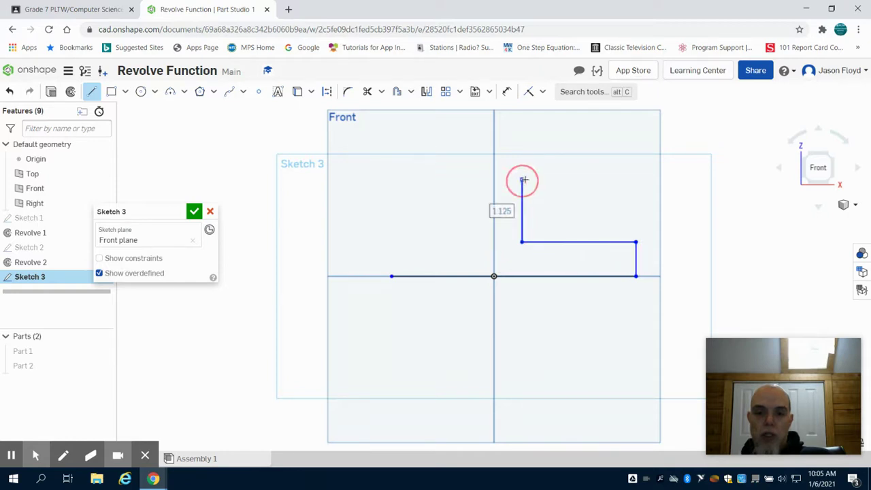
{"action": "left_click", "coordinate": [581, 180]}
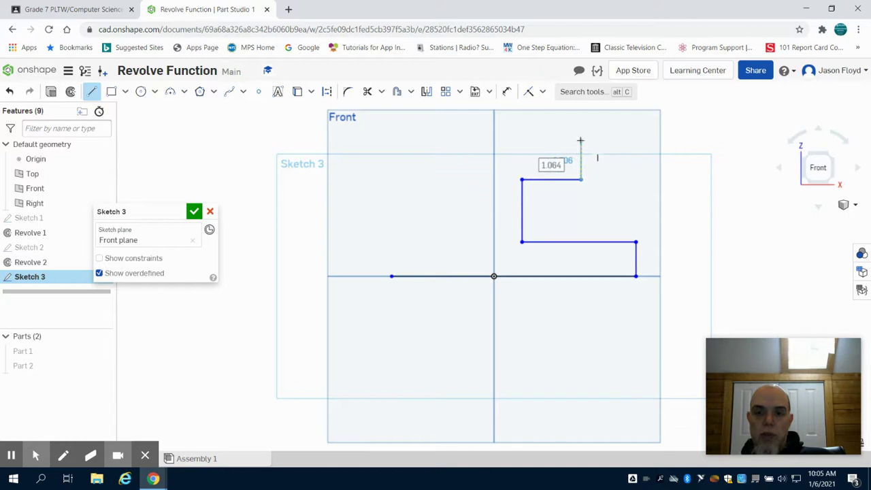
{"action": "left_click", "coordinate": [581, 140]}
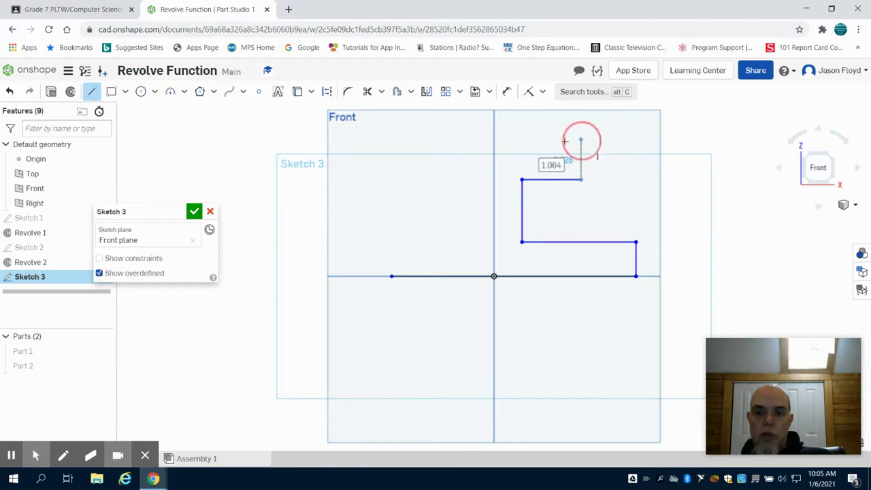
- Complete the top edge and left-side steps, closing the profile with a 0.729 slanted edge
{"action": "left_click", "coordinate": [392, 139]}
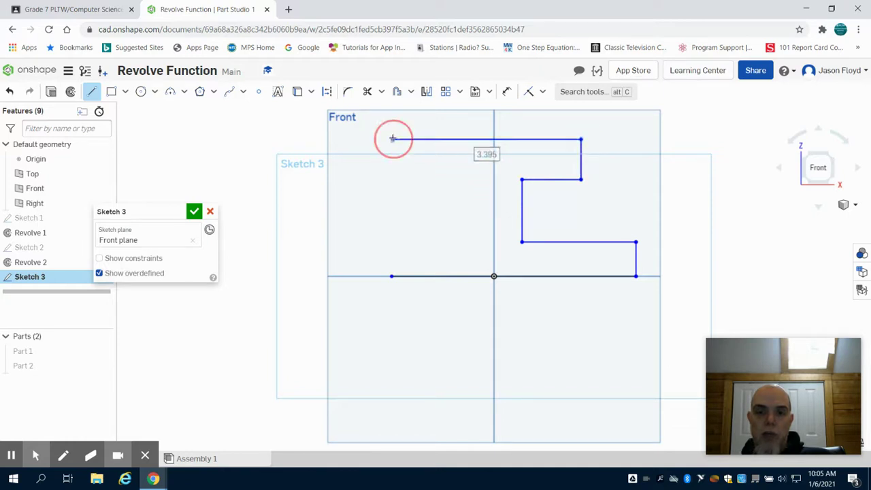
{"action": "left_click", "coordinate": [391, 182]}
{"action": "left_click", "coordinate": [460, 183]}
{"action": "left_click", "coordinate": [458, 242]}
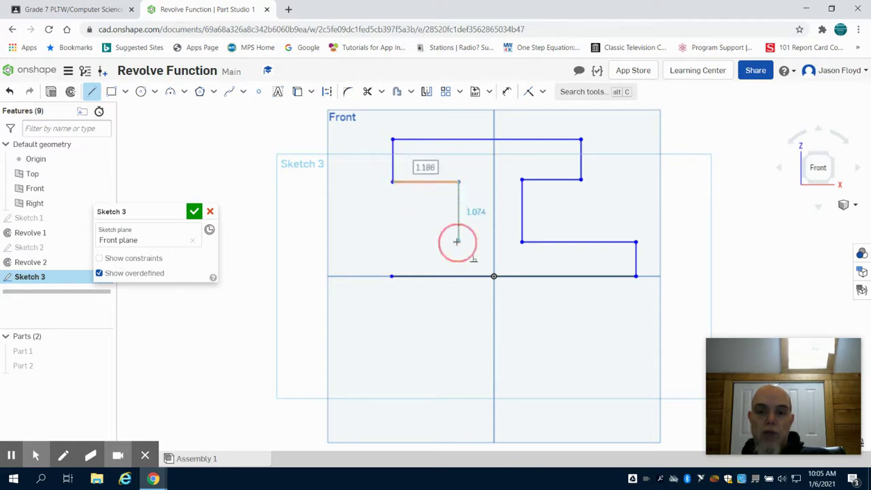
{"action": "left_click", "coordinate": [371, 243]}
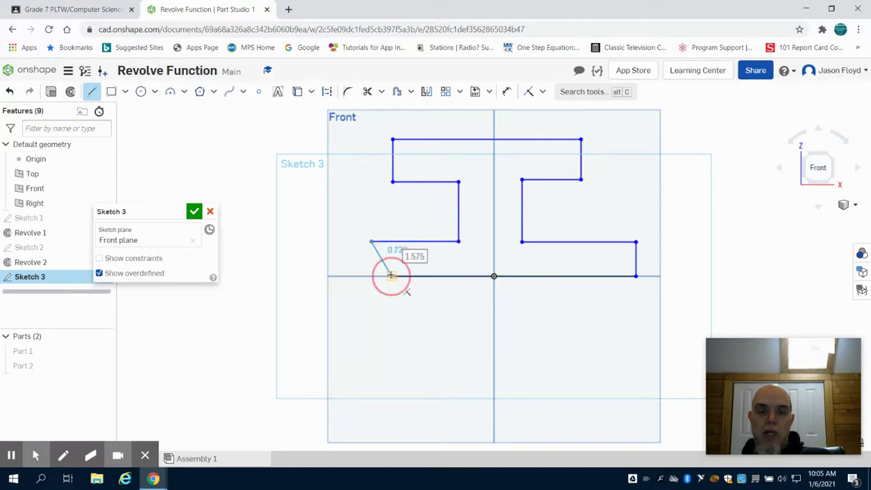
{"action": "left_click", "coordinate": [391, 276]}
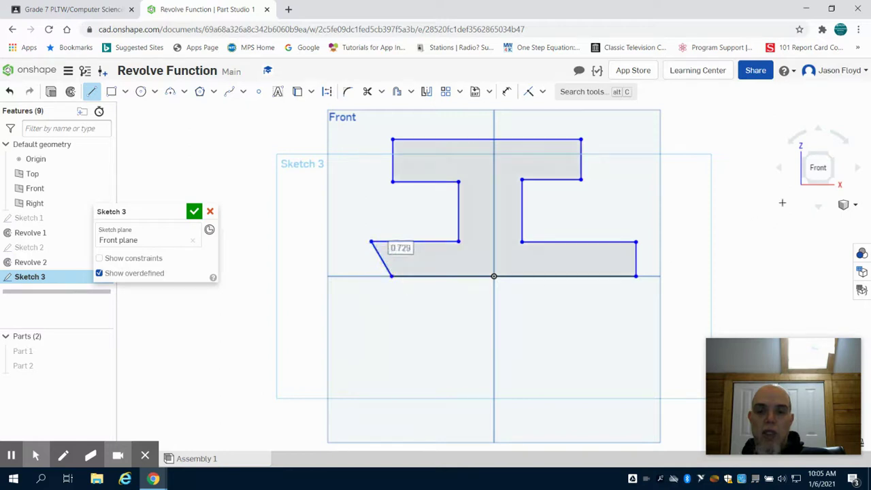
{"action": "left_click", "coordinate": [833, 155]}
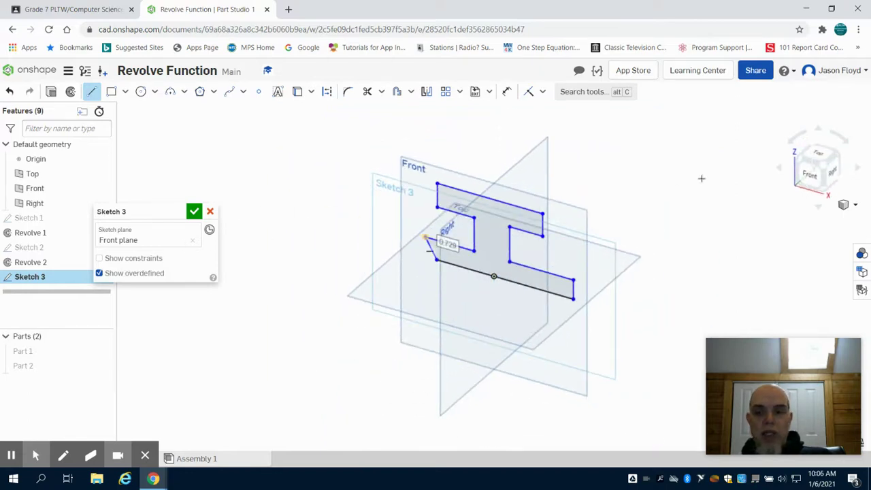
- Draw a separate 2.93 vertical axis line left of the I-profile in Front view
{"action": "left_click", "coordinate": [811, 174]}
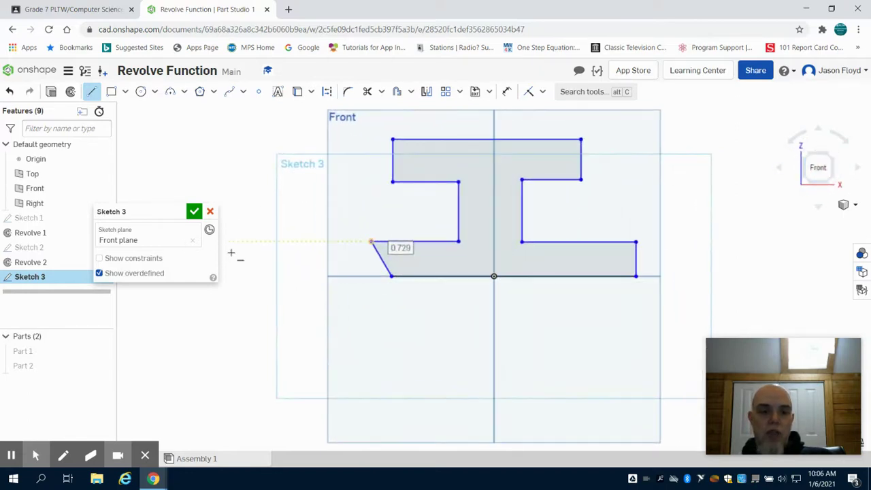
{"action": "left_click", "coordinate": [243, 274]}
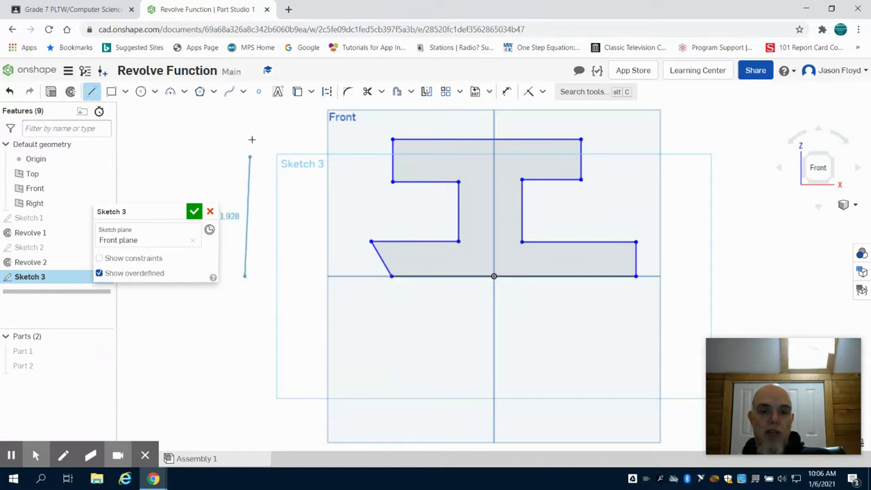
{"action": "left_click", "coordinate": [244, 113]}
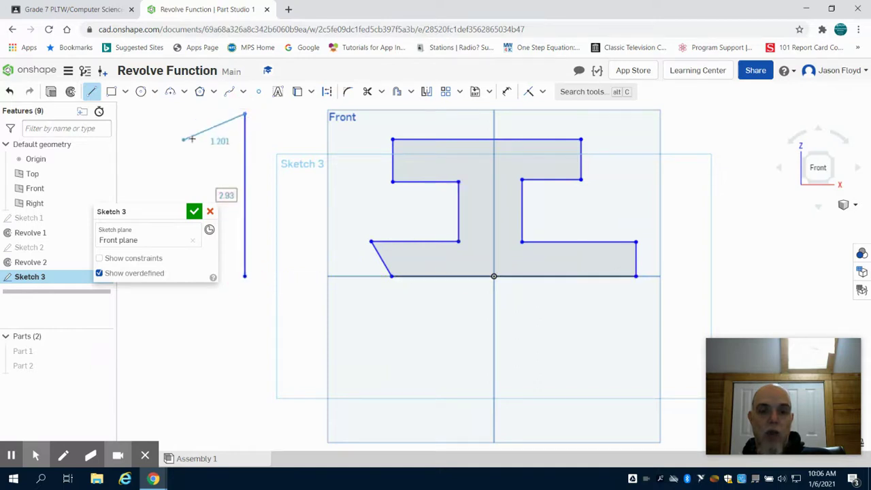
{"action": "left_click", "coordinate": [70, 91]}
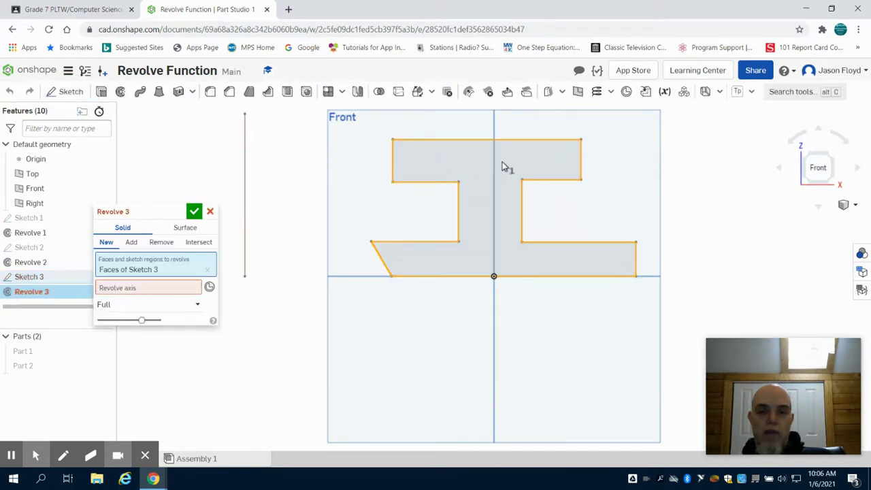
- Fully revolve the profile about Sketch 3's vertical line, producing Part 3 as a stepped ring with a hole
{"action": "left_click", "coordinate": [179, 288]}
{"action": "left_click", "coordinate": [246, 198]}
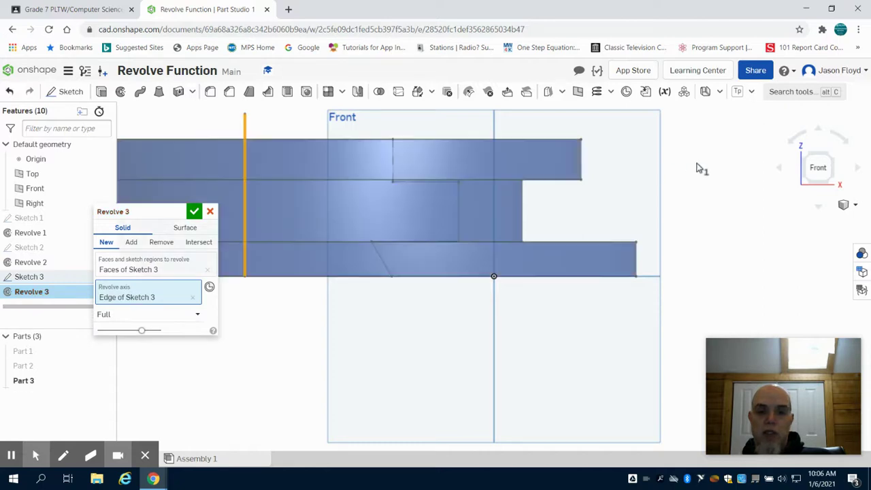
{"action": "left_click", "coordinate": [831, 156]}
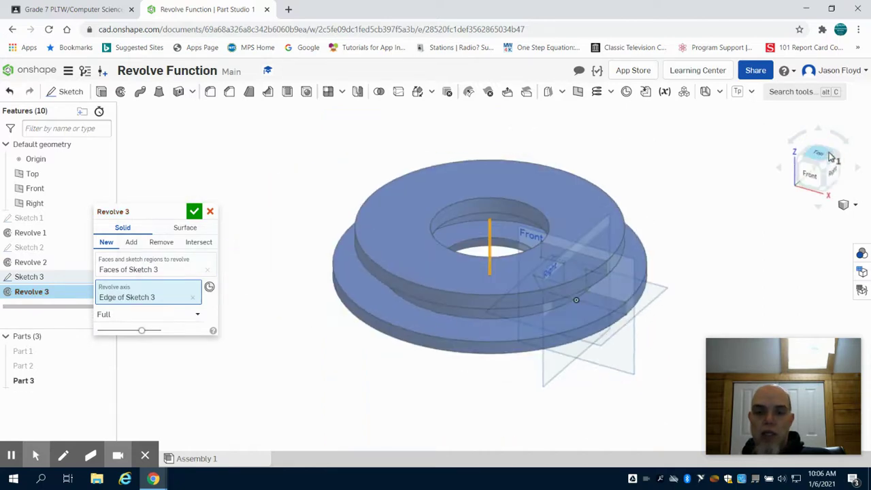
{"action": "left_click", "coordinate": [195, 212]}
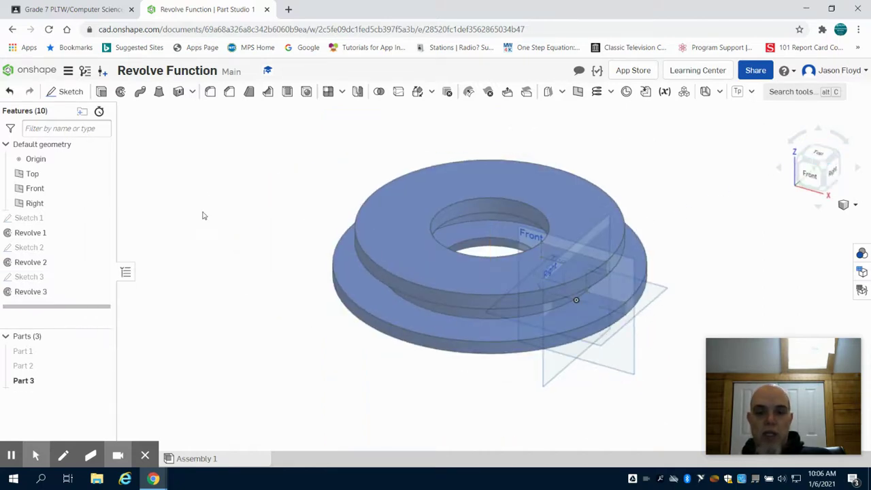
{"action": "right_click_drag", "start_coordinate": [735, 258], "coordinate": [843, 223]}
{"action": "left_click", "coordinate": [842, 221]}
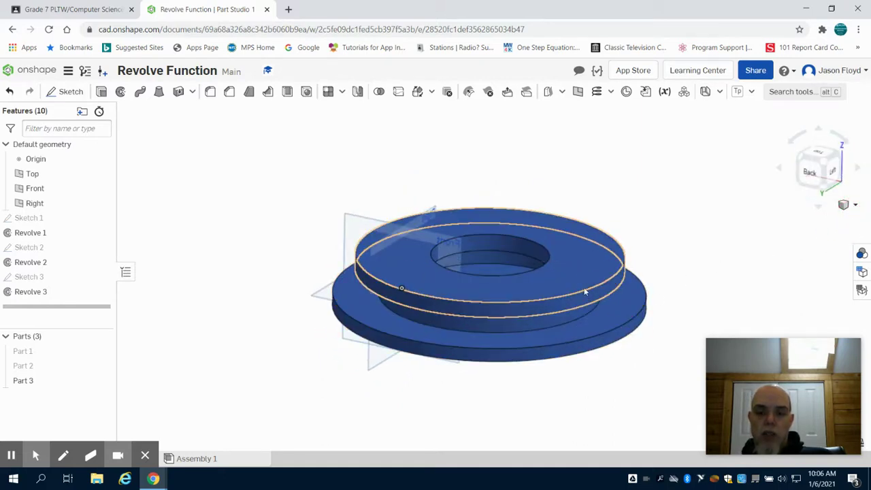
{"action": "right_click_drag", "start_coordinate": [712, 260], "coordinate": [788, 234]}
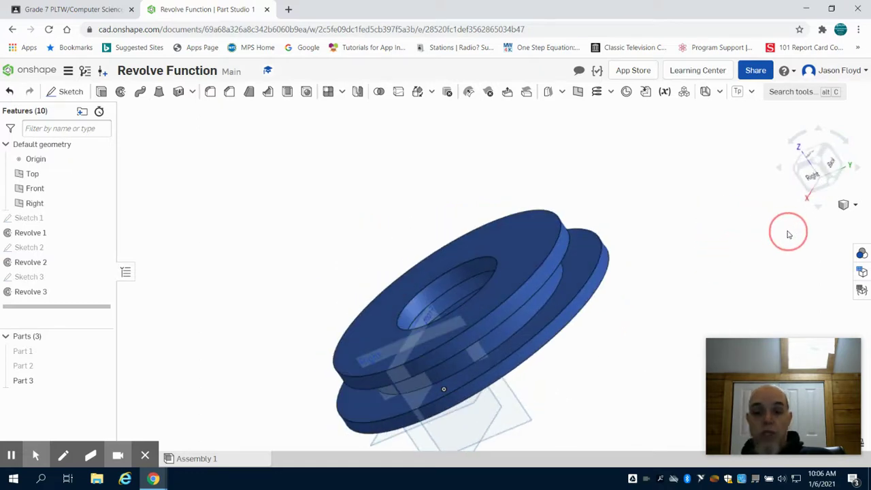
{"action": "left_click", "coordinate": [819, 165]}
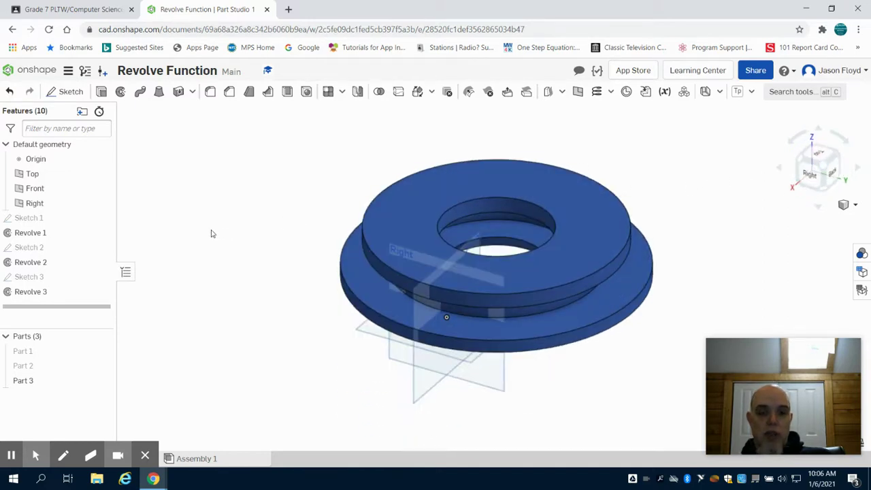
{"action": "left_click", "coordinate": [43, 293]}
- Edit Revolve 3 to a Symmetric 180 deg revolve, turning Part 3 into a stepped half-ring
{"action": "double_click", "coordinate": [42, 292]}
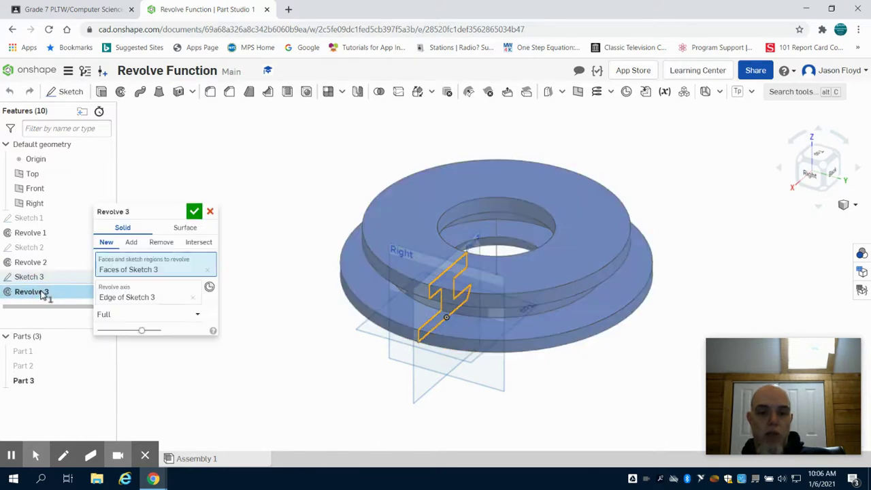
{"action": "left_click", "coordinate": [147, 314]}
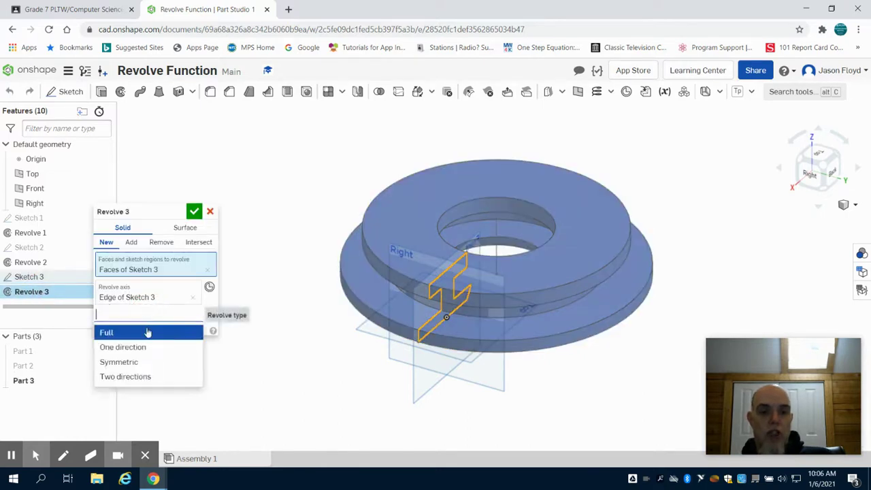
{"action": "left_click", "coordinate": [143, 363]}
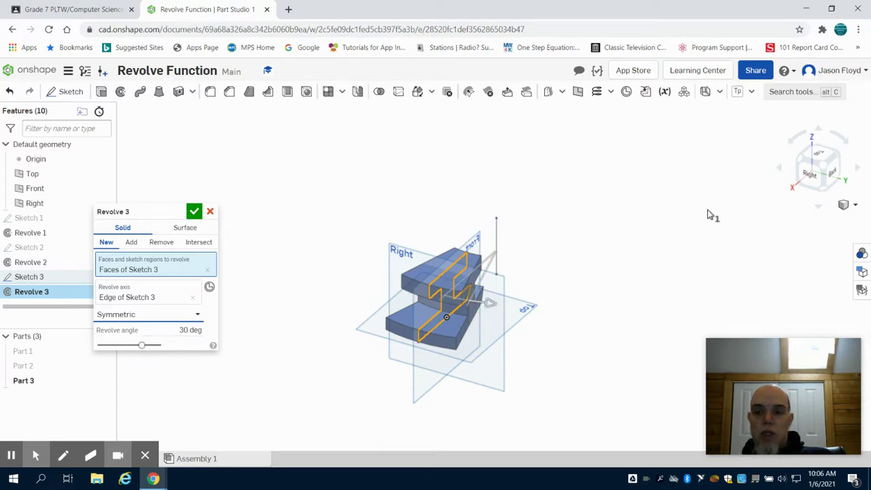
{"action": "right_click_drag", "start_coordinate": [708, 215], "coordinate": [609, 276]}
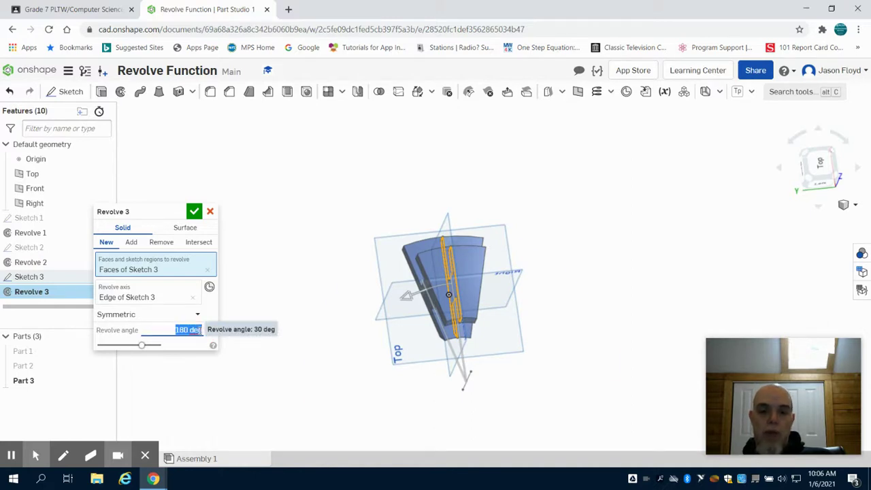
{"action": "left_click", "coordinate": [194, 212]}
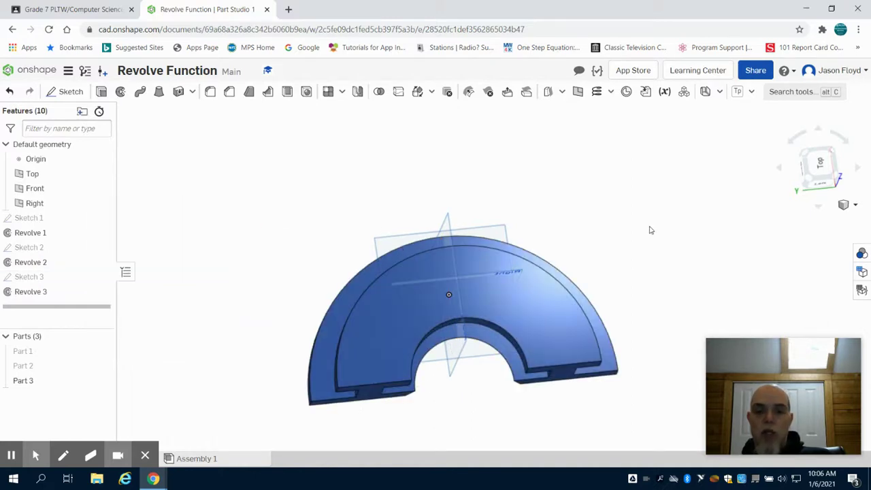